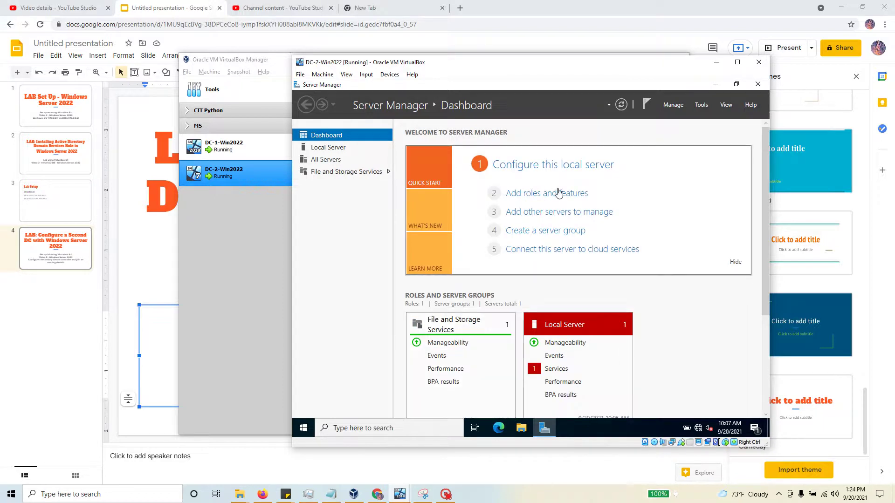
- Launch the Add Roles and Features Wizard from the Server Manager Dashboard
{"action": "left_click", "coordinate": [558, 193]}
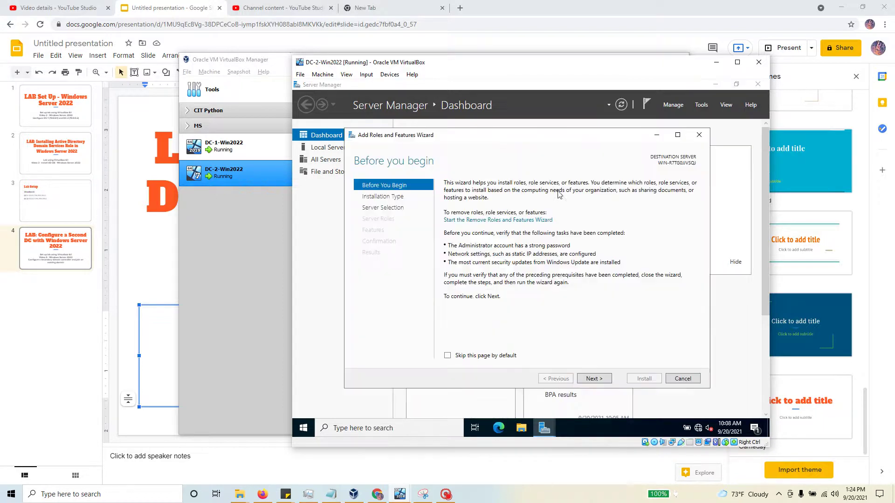
- Choose a role-based install on this server and tick Active Directory Domain Services with its required features
{"action": "left_click", "coordinate": [606, 382]}
{"action": "left_click", "coordinate": [605, 381]}
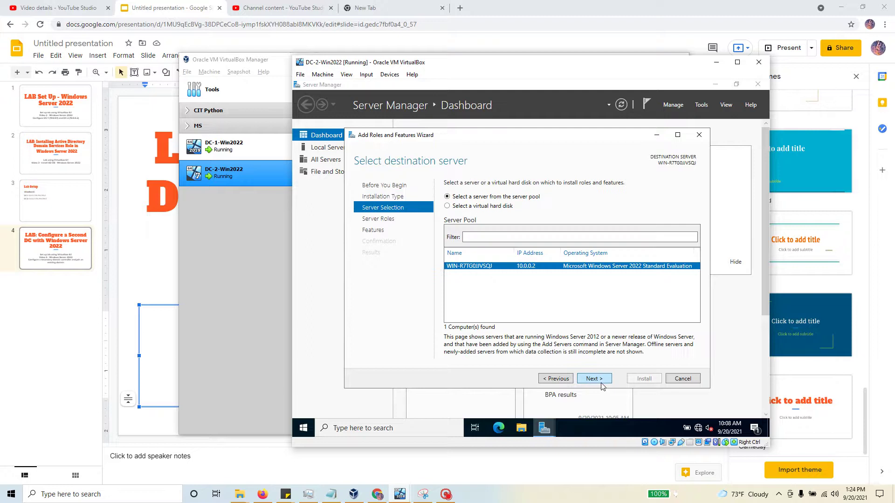
{"action": "left_click", "coordinate": [605, 381]}
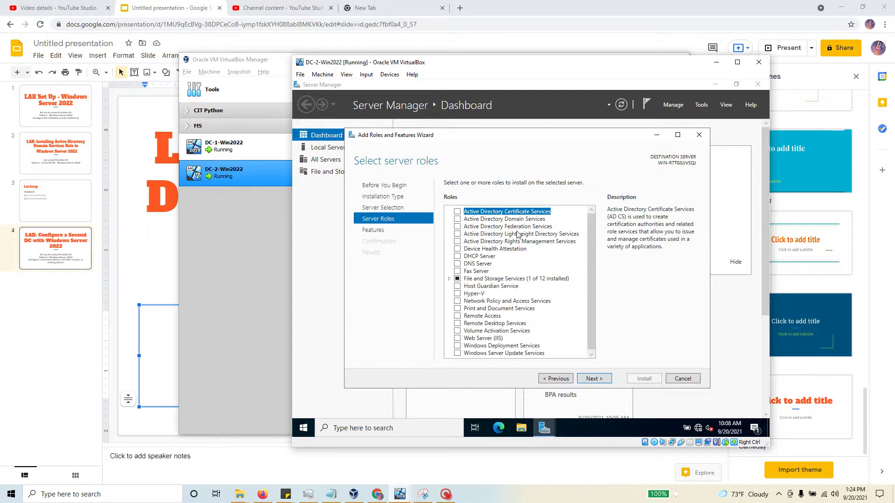
{"action": "left_click", "coordinate": [457, 219]}
{"action": "left_click", "coordinate": [563, 341]}
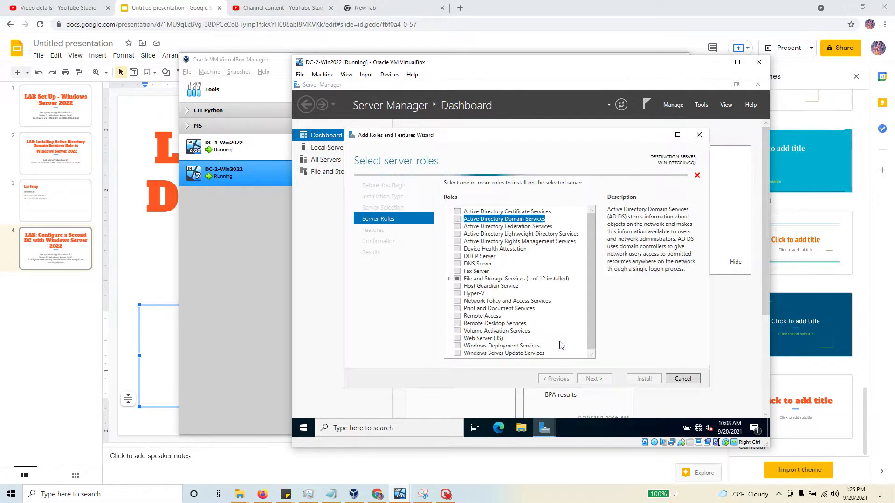
- Advance to Confirmation and enable automatic restart of the destination server
{"action": "left_click", "coordinate": [601, 381]}
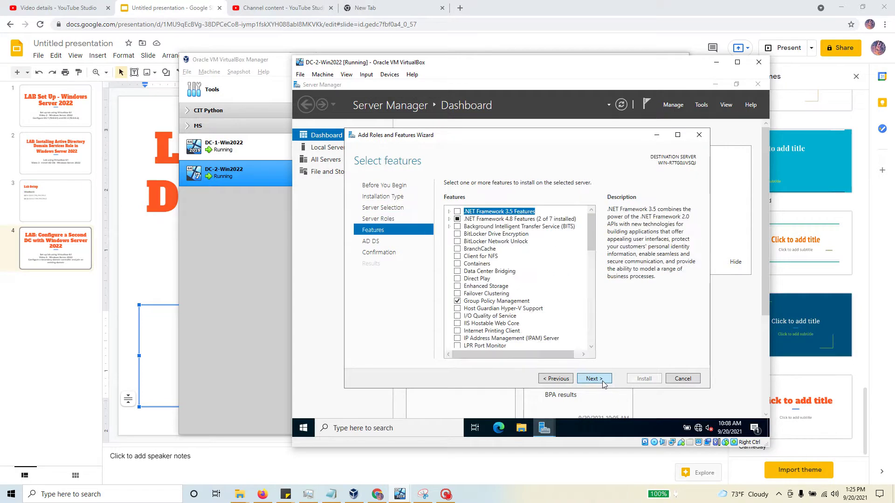
{"action": "left_click", "coordinate": [602, 379]}
{"action": "left_click", "coordinate": [603, 380]}
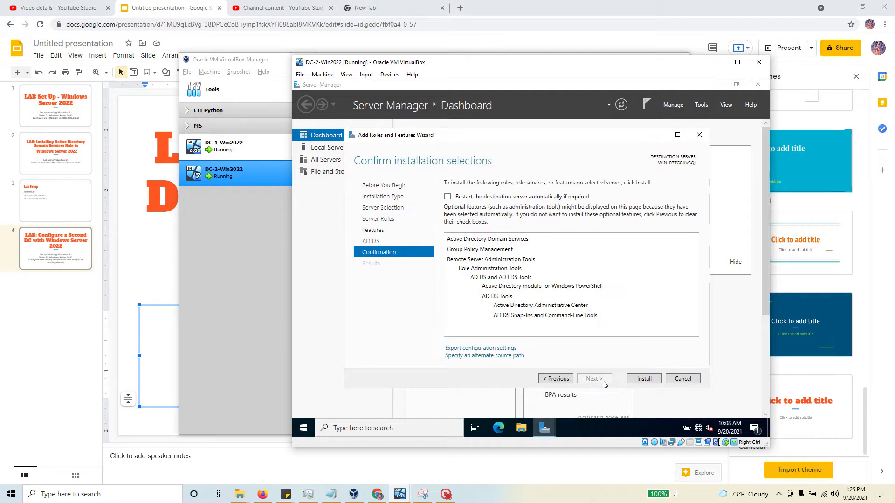
{"action": "left_click", "coordinate": [447, 198]}
{"action": "left_click", "coordinate": [556, 285]}
- Install AD DS with its management tools, then launch 'Promote this server to a domain controller'
{"action": "left_click", "coordinate": [651, 380]}
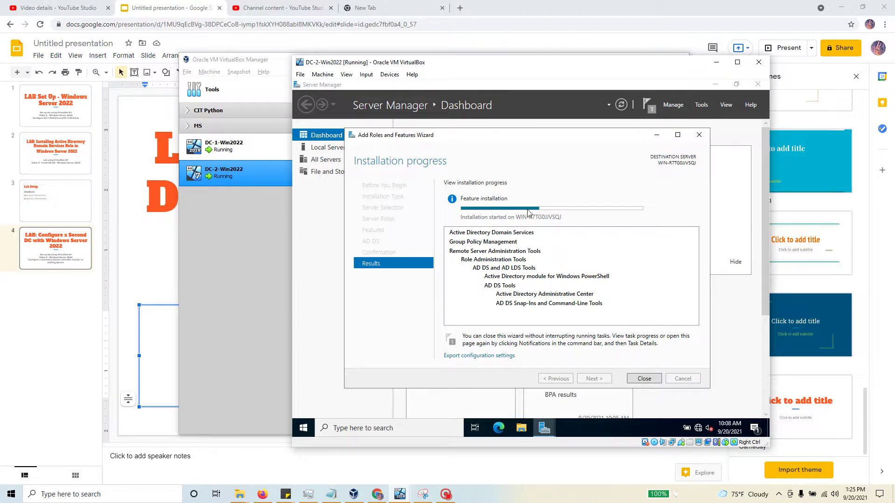
{"action": "mouse_move", "coordinate": [529, 211]}
{"action": "mouse_move", "coordinate": [576, 213]}
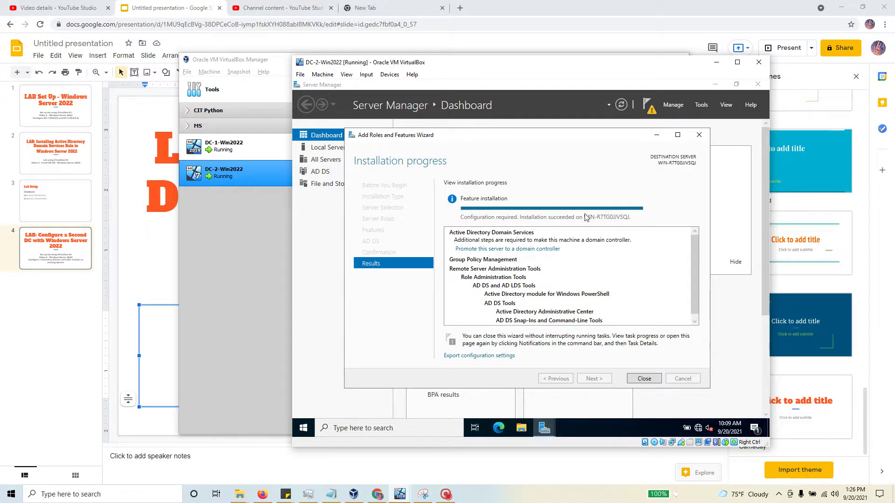
{"action": "scroll", "coordinate": [600, 279], "scroll_direction": "down", "scroll_amount": 1}
{"action": "scroll", "coordinate": [607, 277], "scroll_direction": "up", "scroll_amount": 1}
{"action": "left_click", "coordinate": [457, 250]}
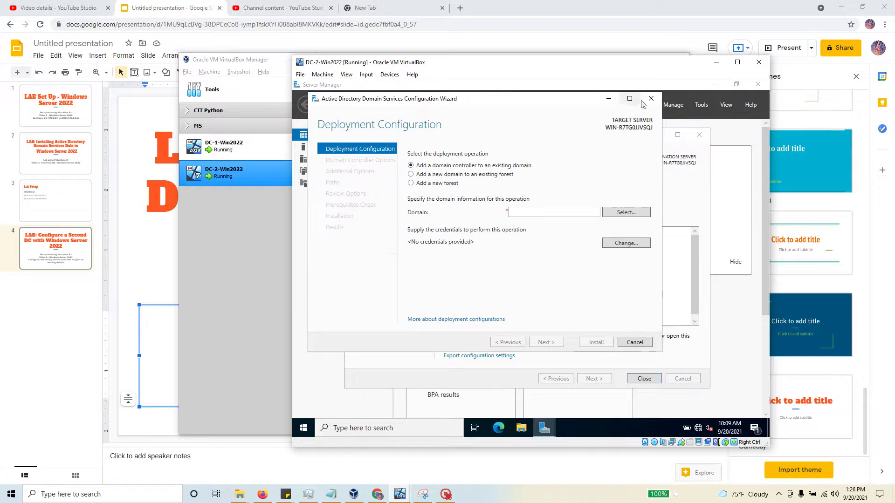
- Cancel the AD DS configuration wizard and close the finished installation window
{"action": "left_click", "coordinate": [650, 99]}
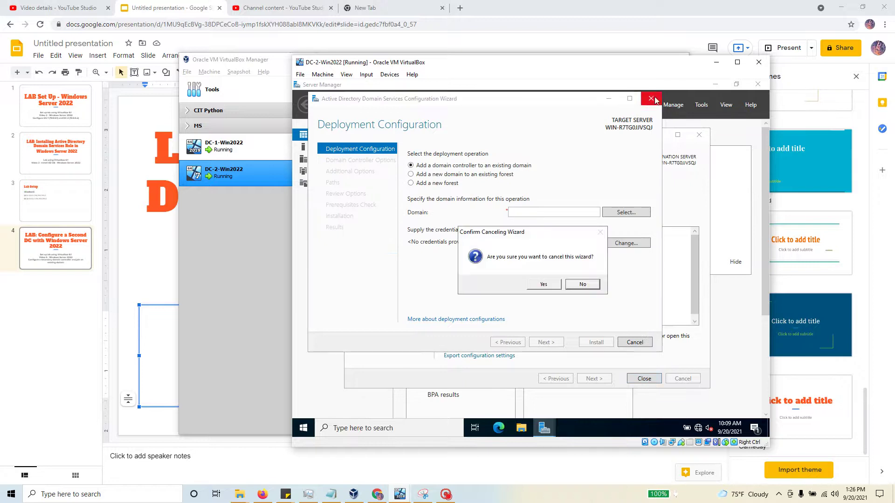
{"action": "left_click", "coordinate": [543, 285]}
{"action": "left_click", "coordinate": [644, 379]}
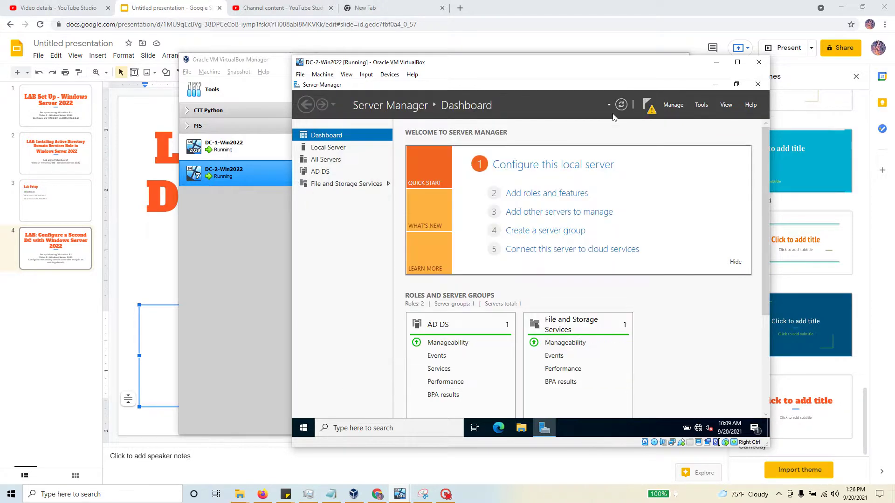
- Reopen the promotion wizard from Notifications and place the cursor in the Domain field
{"action": "left_click", "coordinate": [652, 111]}
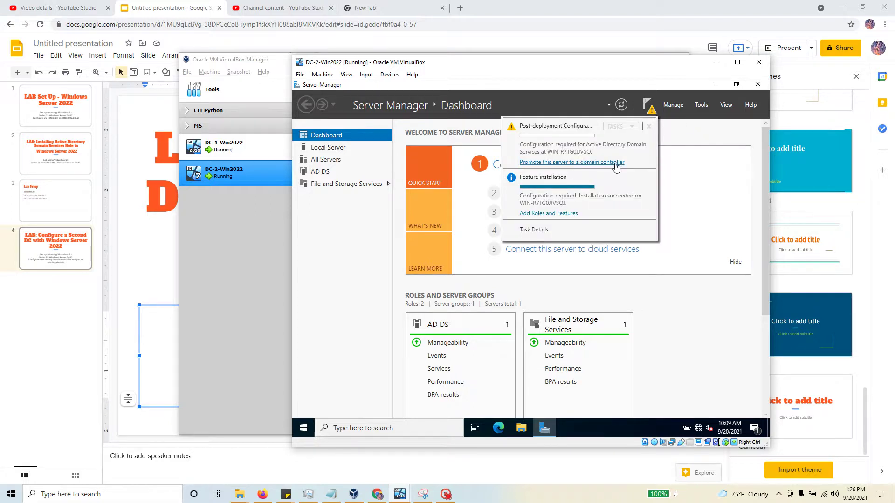
{"action": "left_click", "coordinate": [598, 162]}
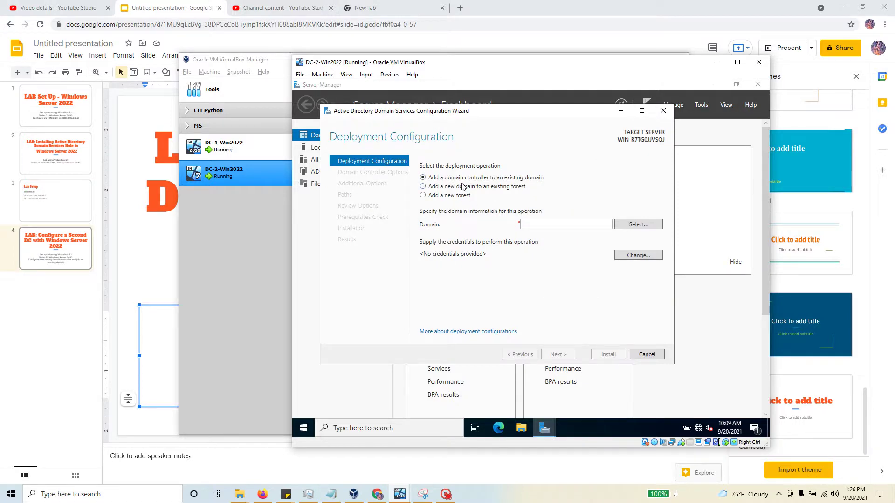
{"action": "left_click", "coordinate": [530, 224]}
- Enter the domain and supply CLOUD\Administrator credentials with the domain admin password
{"action": "type", "text": "CL"}
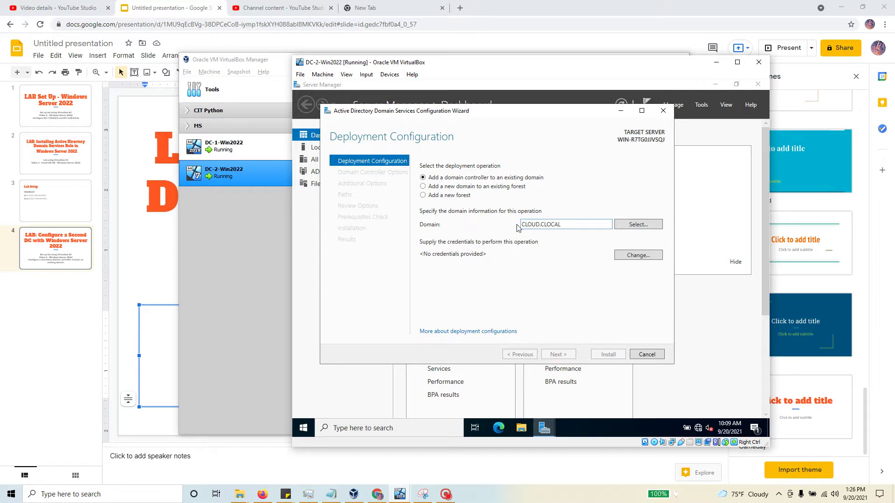
{"action": "key", "text": "BackSpace"}
{"action": "left_click", "coordinate": [641, 225]}
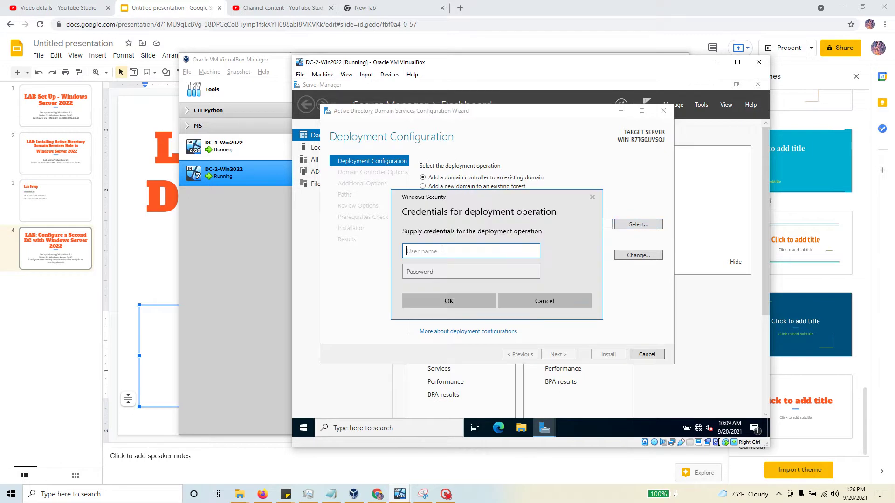
{"action": "type", "text": "CLOD"}
{"action": "key", "text": "Num_Lock"}
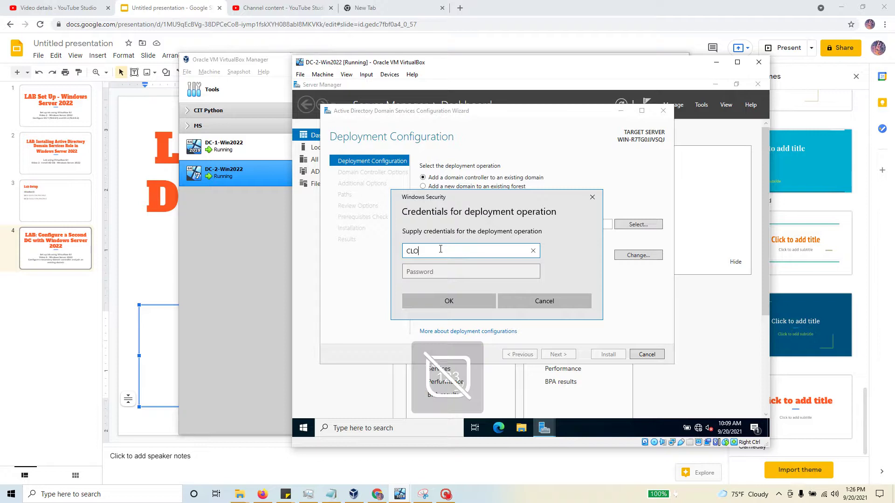
{"action": "type", "text": "UD"}
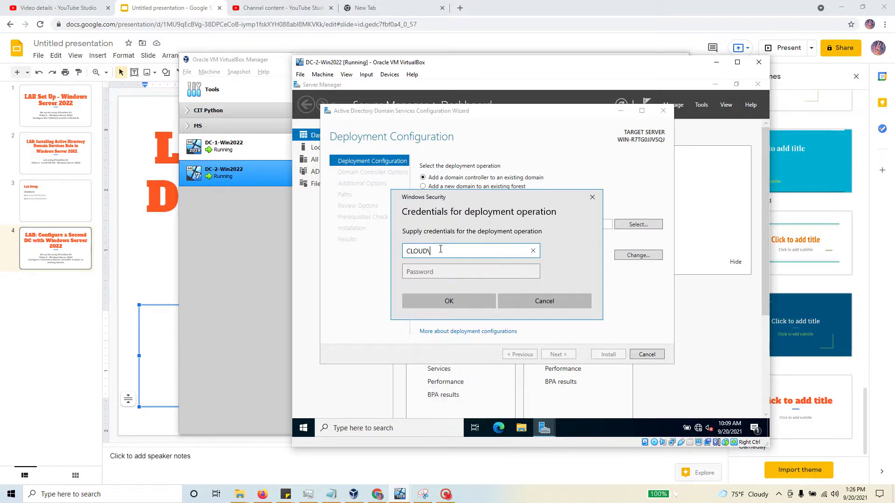
{"action": "type", "text": "\\Administrator"}
{"action": "key", "text": "Tab"}
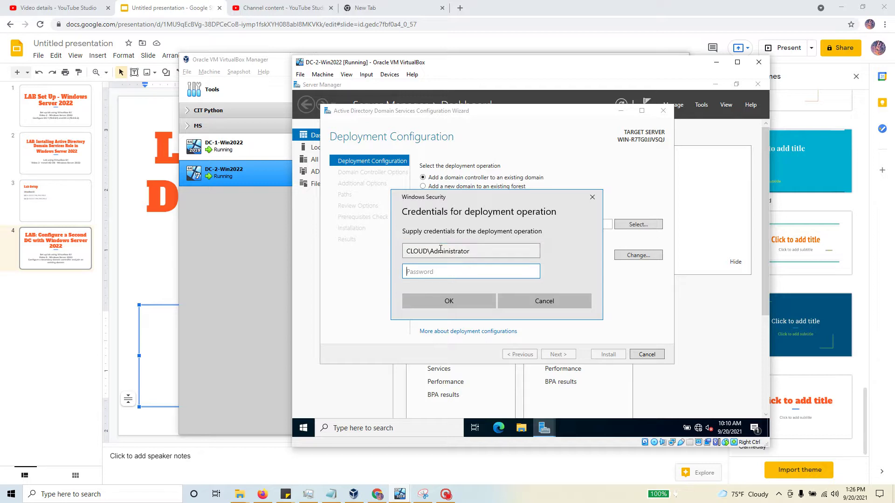
{"action": "type", "text": "••••••••"}
- Select cloud.local as the target domain and continue to Domain Controller Options
{"action": "left_click", "coordinate": [463, 303]}
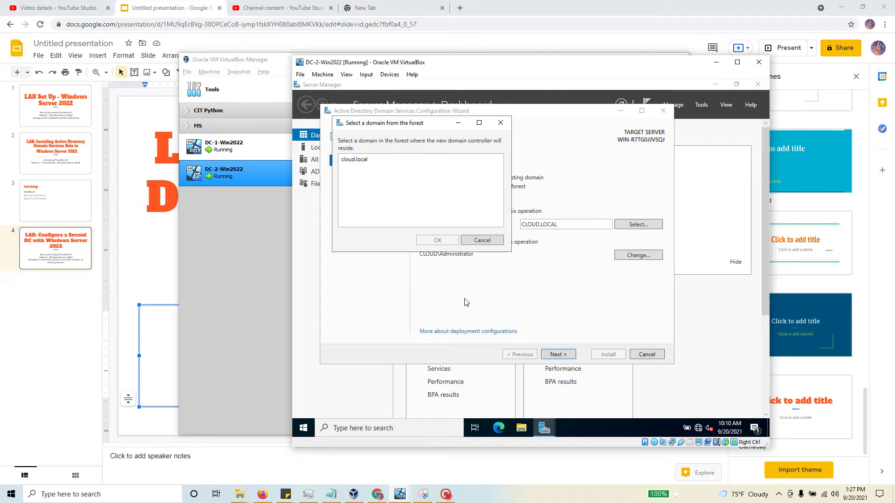
{"action": "left_click", "coordinate": [359, 163]}
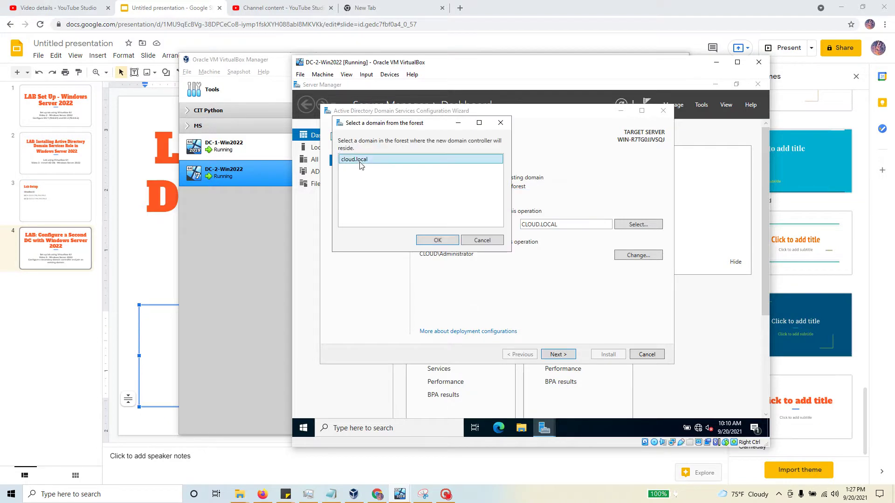
{"action": "left_click", "coordinate": [435, 240]}
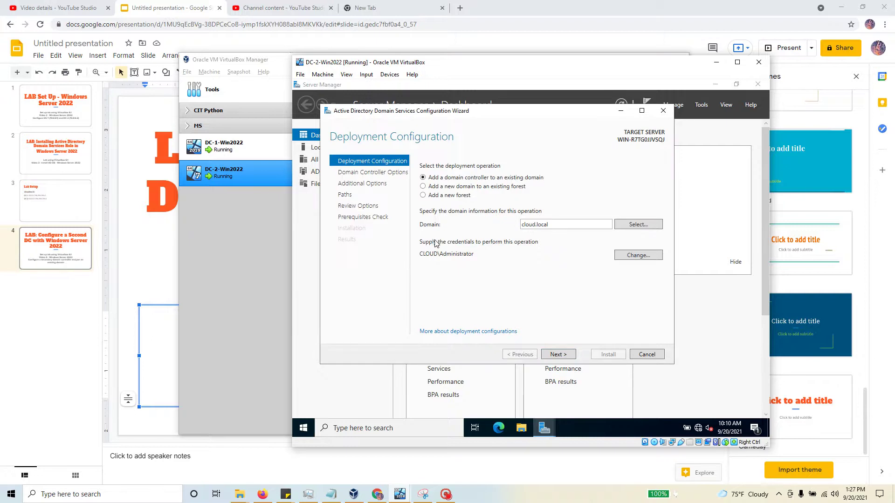
{"action": "left_click", "coordinate": [559, 355]}
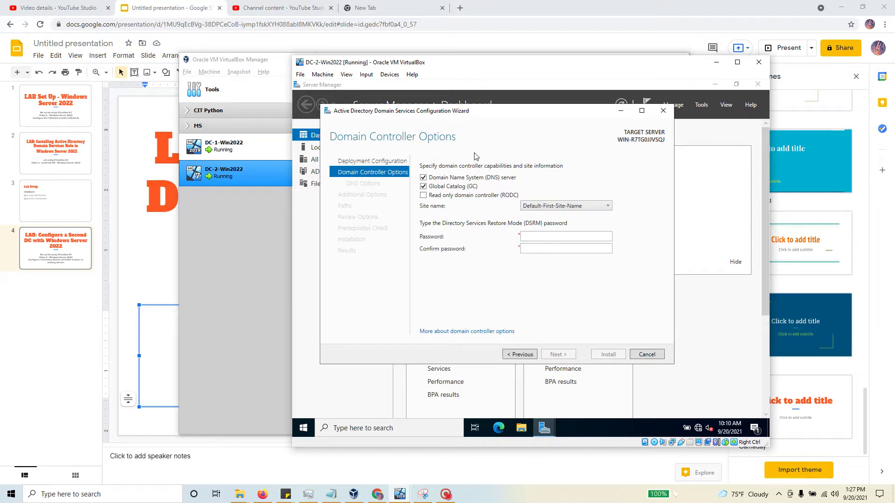
- Keep DNS server enabled, confirm the DSRM password, and continue to DNS Options
{"action": "left_click", "coordinate": [424, 178]}
{"action": "left_click", "coordinate": [424, 178]}
{"action": "key", "text": "Tab"}
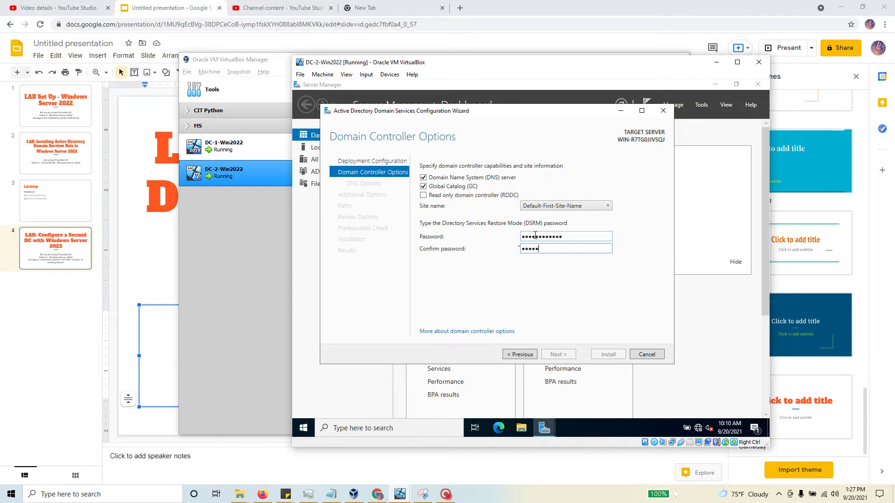
{"action": "type", "text": "Password123!"}
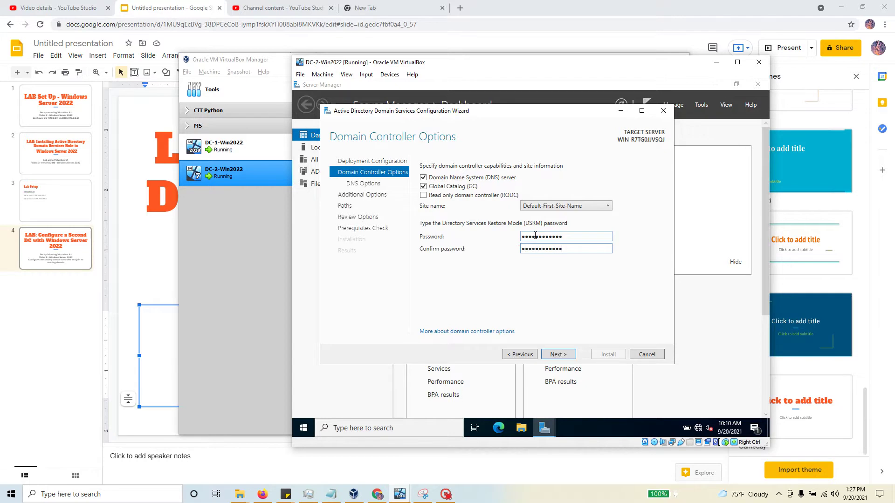
{"action": "left_click", "coordinate": [558, 355]}
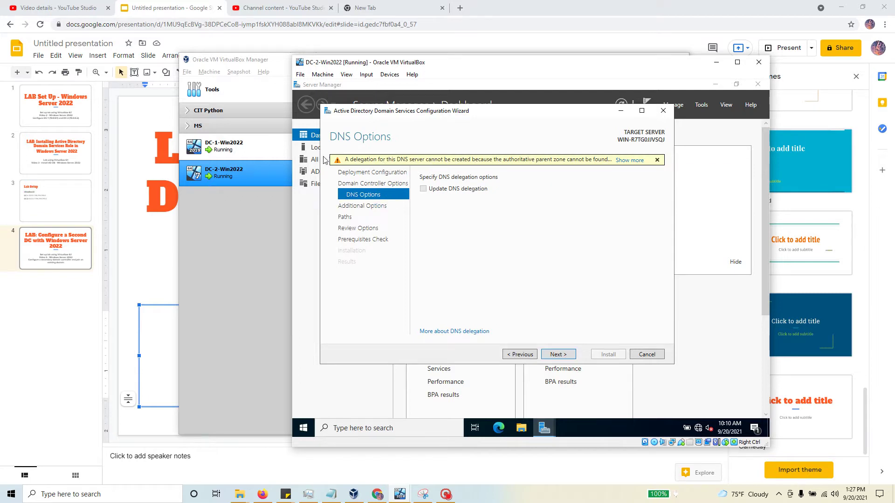
- Pass DNS Options, keep replication from Any domain controller, and continue to Paths
{"action": "left_click", "coordinate": [568, 358]}
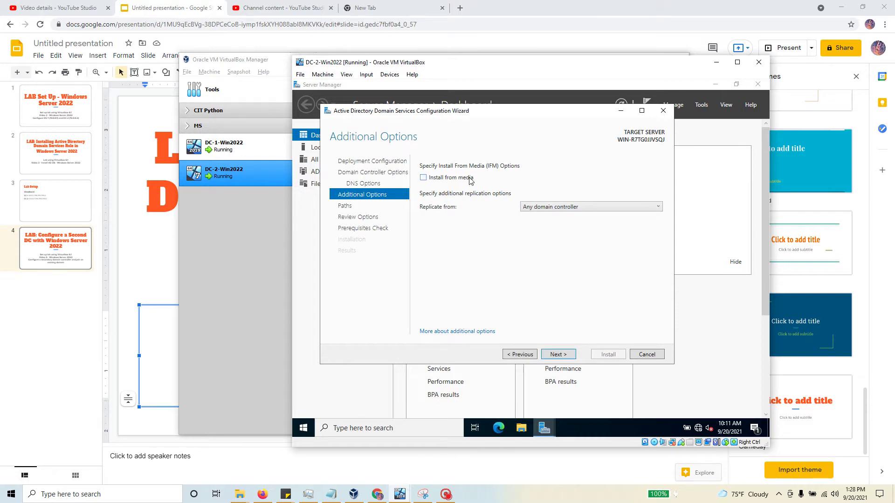
{"action": "left_click", "coordinate": [574, 208]}
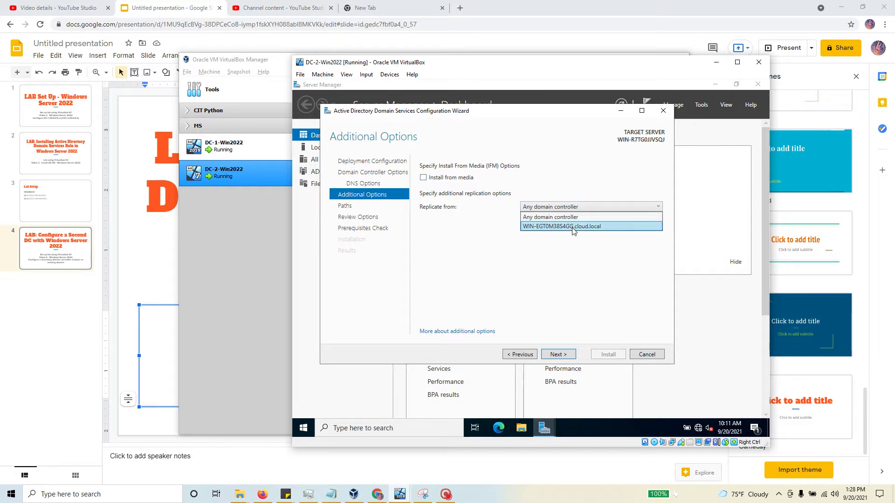
{"action": "left_click", "coordinate": [575, 227]}
{"action": "left_click", "coordinate": [571, 209]}
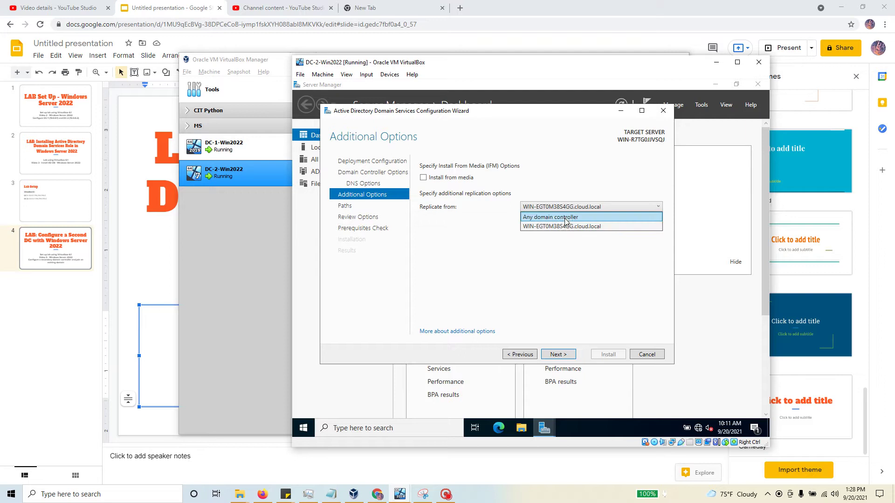
{"action": "left_click", "coordinate": [566, 217]}
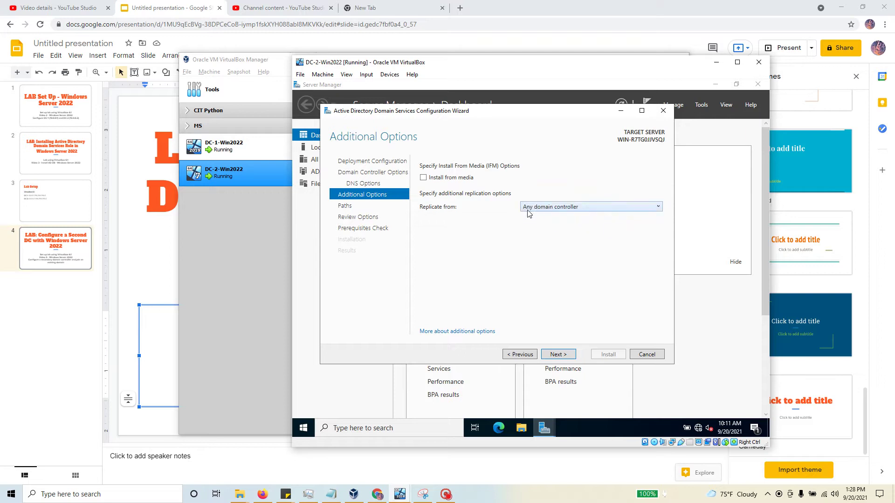
{"action": "left_click", "coordinate": [557, 355]}
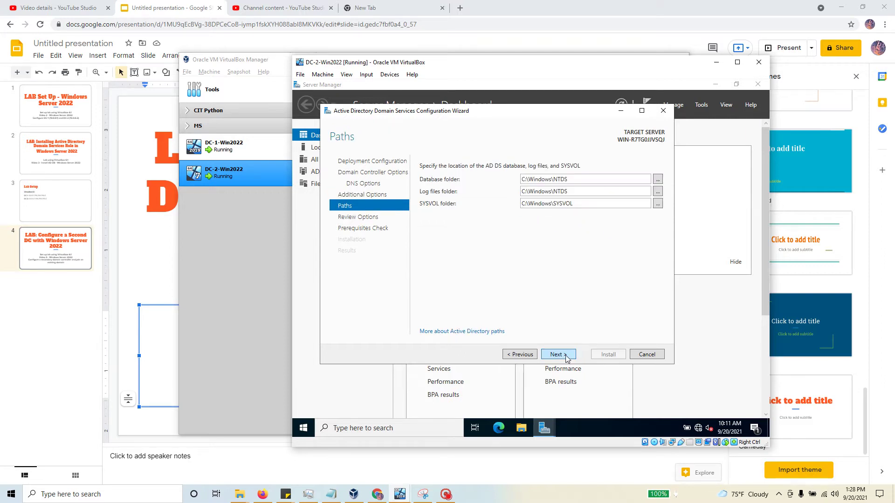
- Accept the default C:\Windows\NTDS and SYSVOL paths and run the prerequisites check
{"action": "left_click", "coordinate": [558, 355]}
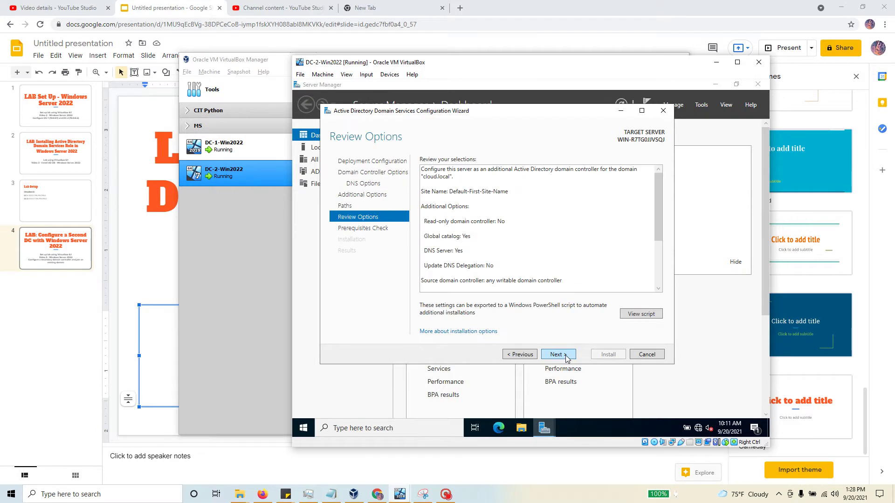
{"action": "left_click", "coordinate": [558, 355]}
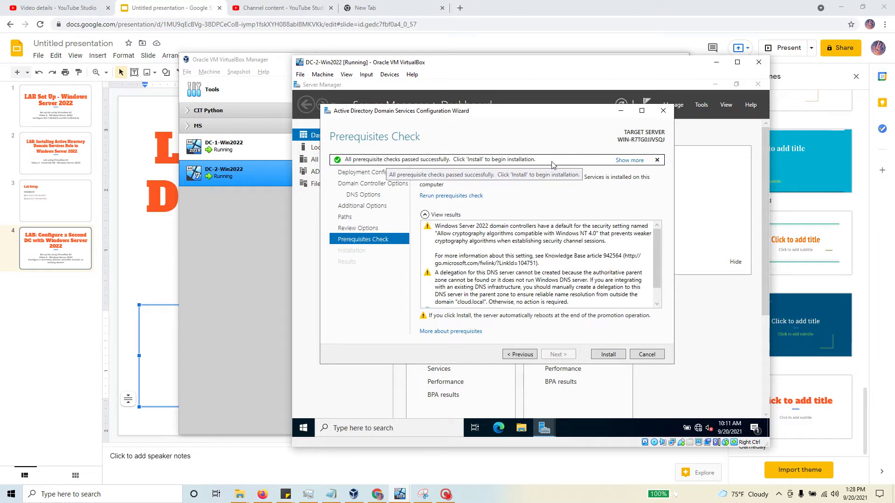
- Start the AD DS installation, keeping only DC-2-Win2022 selected in VirtualBox while it runs
{"action": "left_click", "coordinate": [614, 356]}
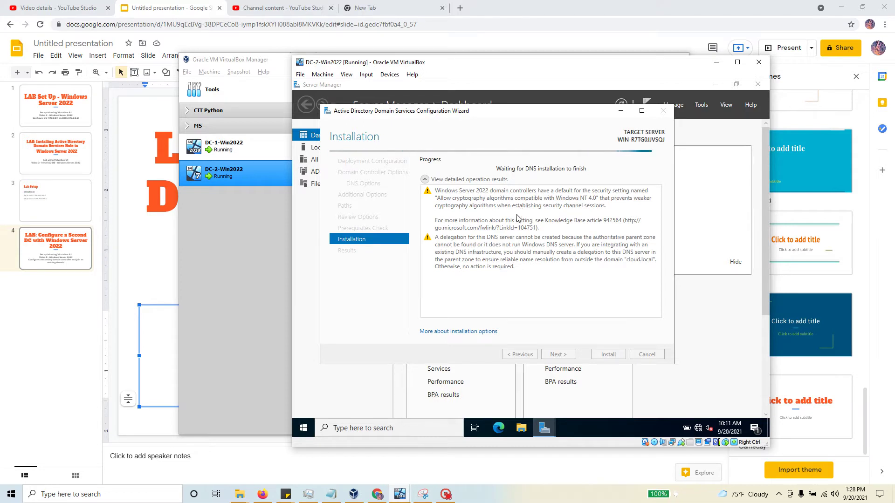
{"action": "left_click", "coordinate": [235, 158], "text": "ctrl"}
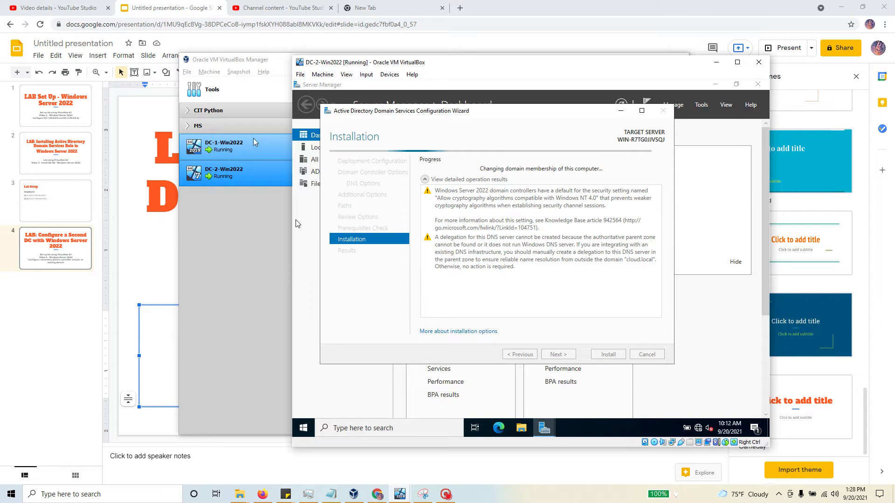
{"action": "left_click", "coordinate": [236, 184]}
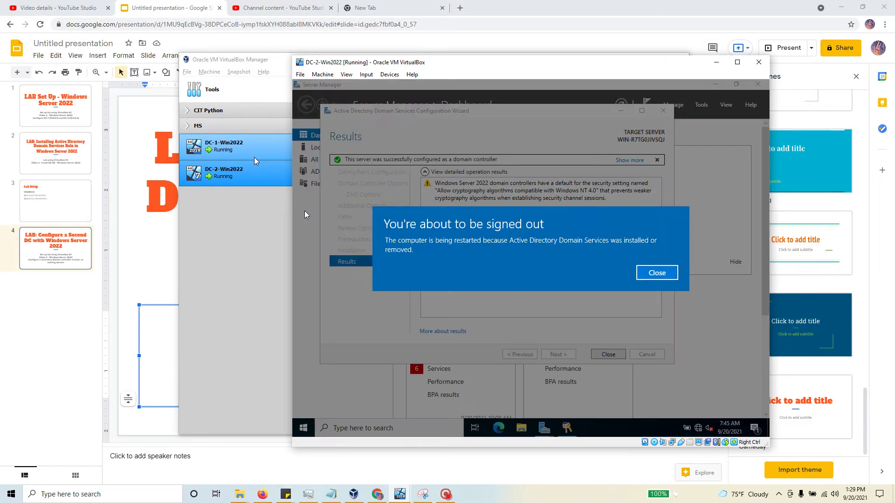
- Dismiss the sign-out notice and close the wizard's Results page so DC-2 restarts
{"action": "left_click", "coordinate": [656, 274]}
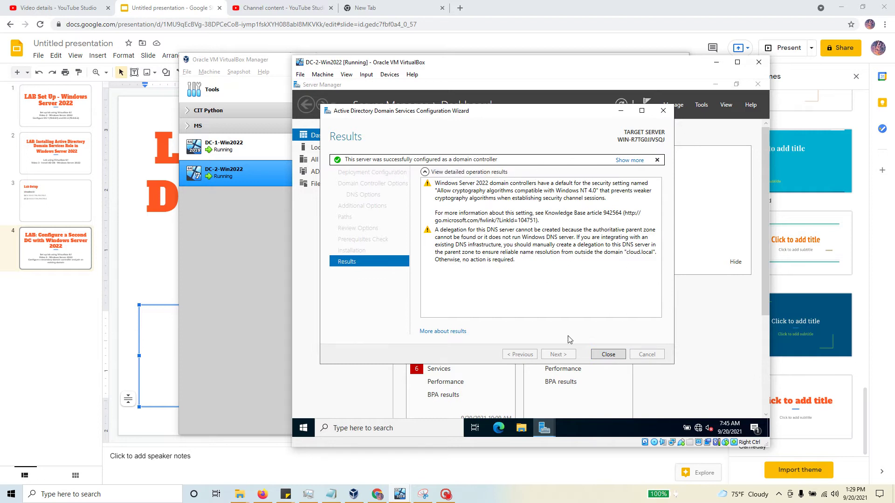
{"action": "left_click", "coordinate": [609, 355]}
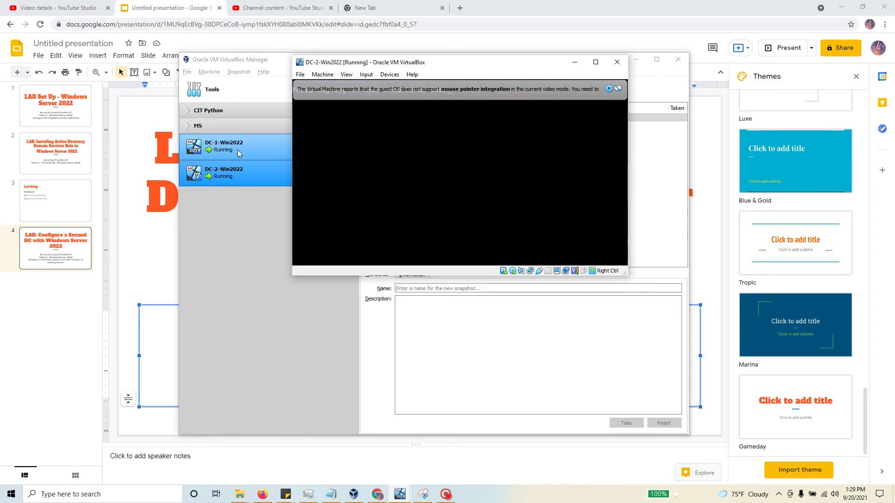
- Check DC-1-Win2022 in VirtualBox Manager, then return to the DC-2-Win2022 console applying computer settings
{"action": "left_click", "coordinate": [233, 175]}
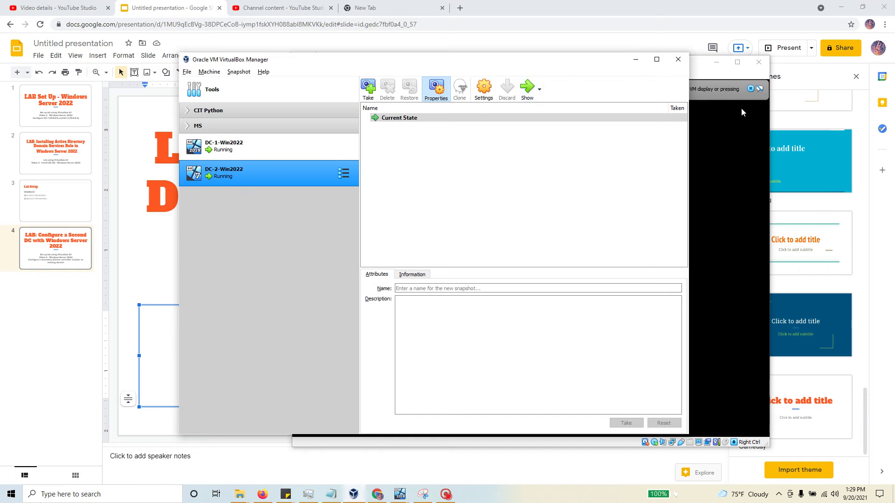
{"action": "left_click", "coordinate": [742, 110]}
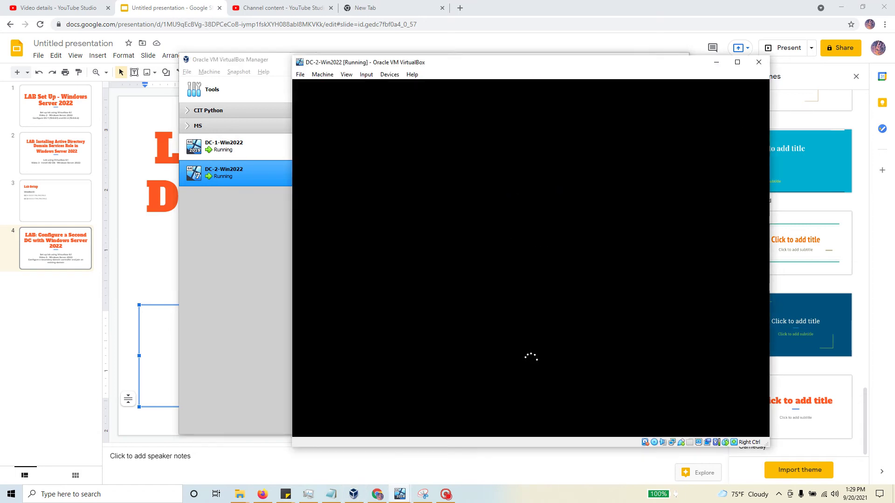
{"action": "left_click", "coordinate": [233, 148]}
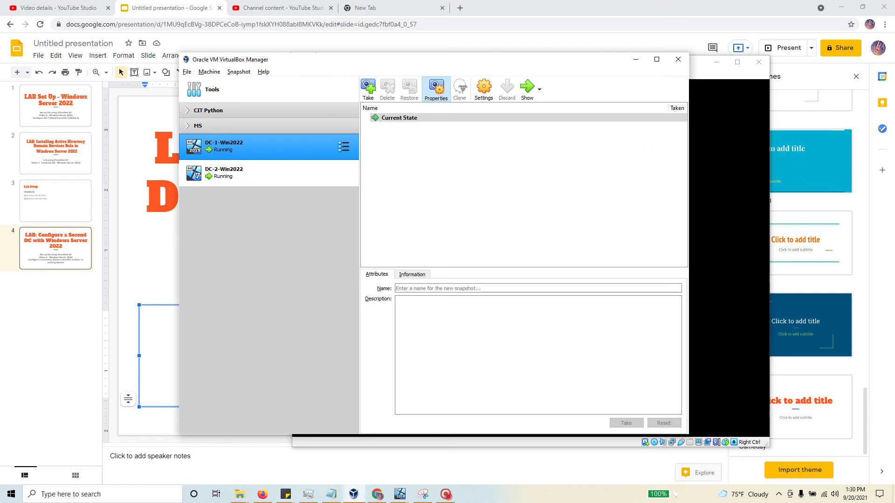
{"action": "left_click", "coordinate": [728, 242]}
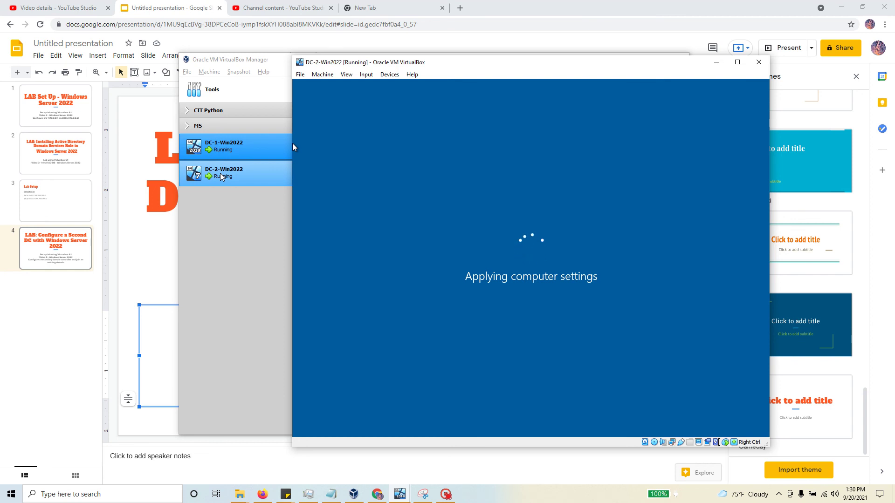
- Show the lab's Google Slides title slide, then return to the rebooting DC-2-Win2022 console
{"action": "left_click", "coordinate": [150, 294]}
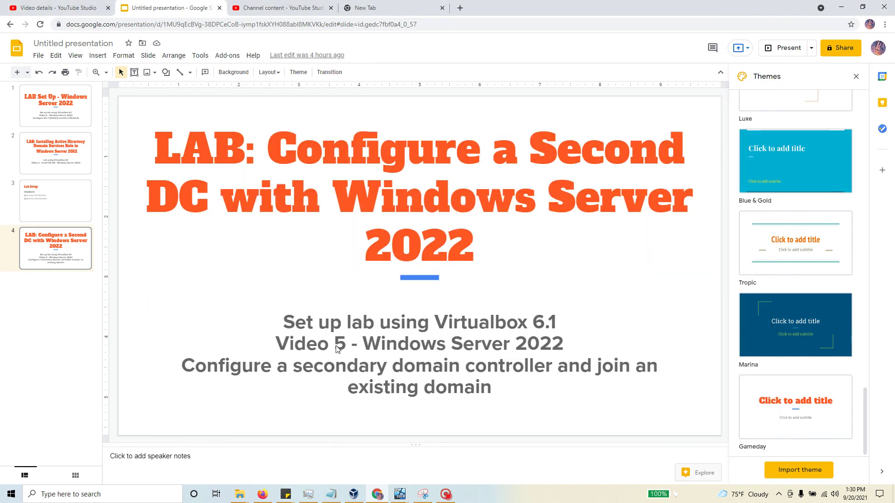
{"action": "key", "text": "alt+Tab"}
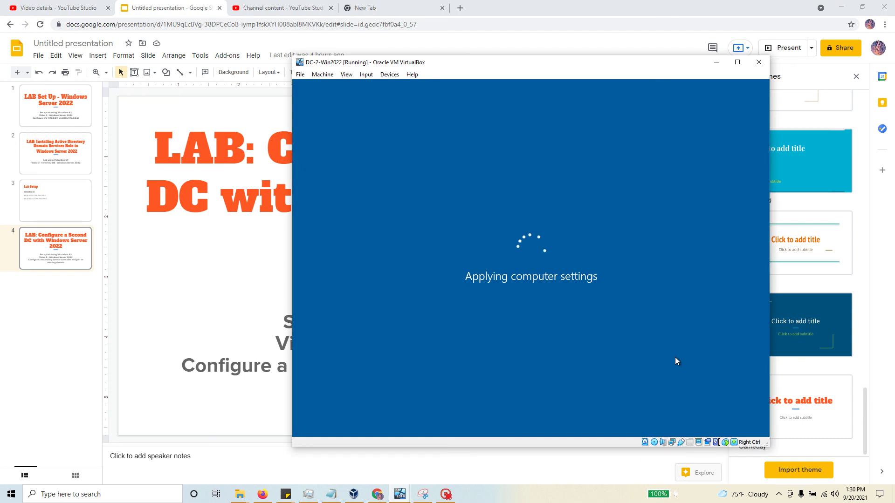
{"action": "left_click", "coordinate": [448, 495]}
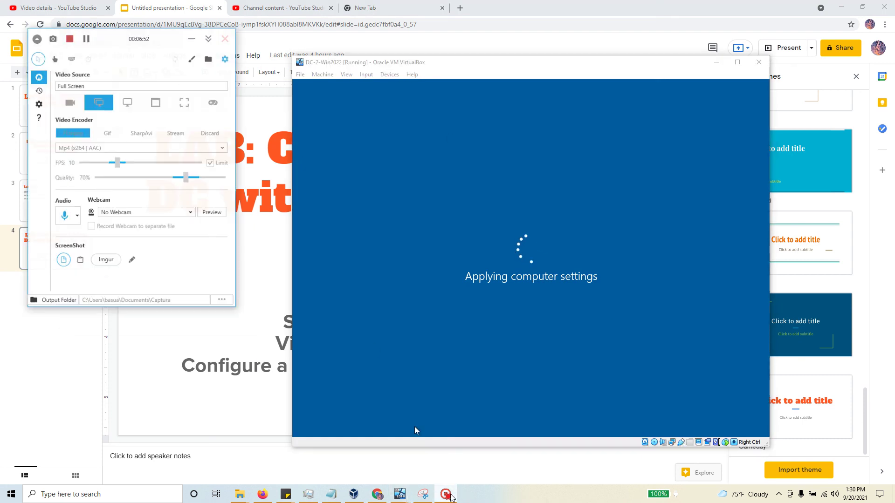